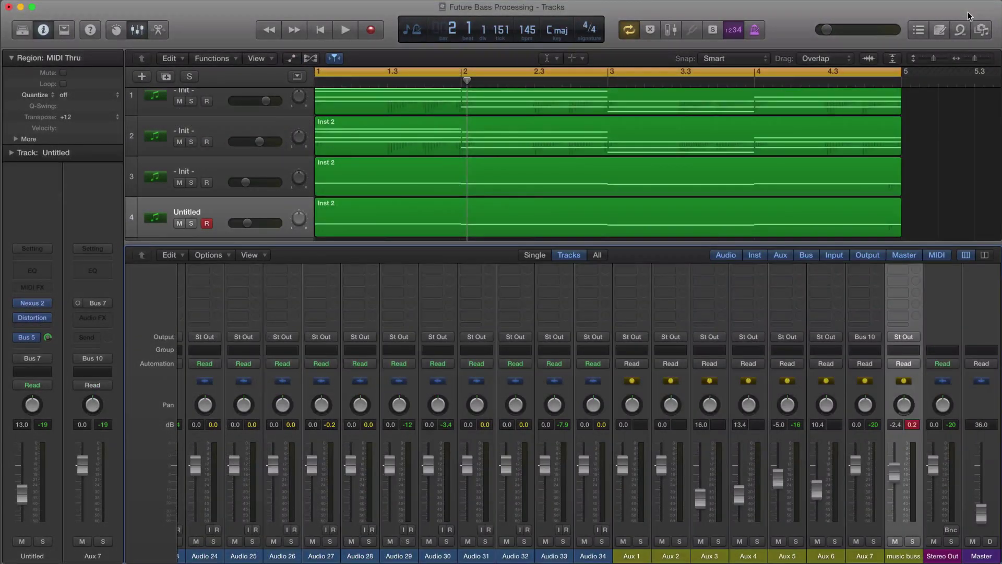
- Open the Nexus 2 synth on the Untitled track and solo that track
{"action": "left_click", "coordinate": [17, 318]}
{"action": "left_click", "coordinate": [33, 302]}
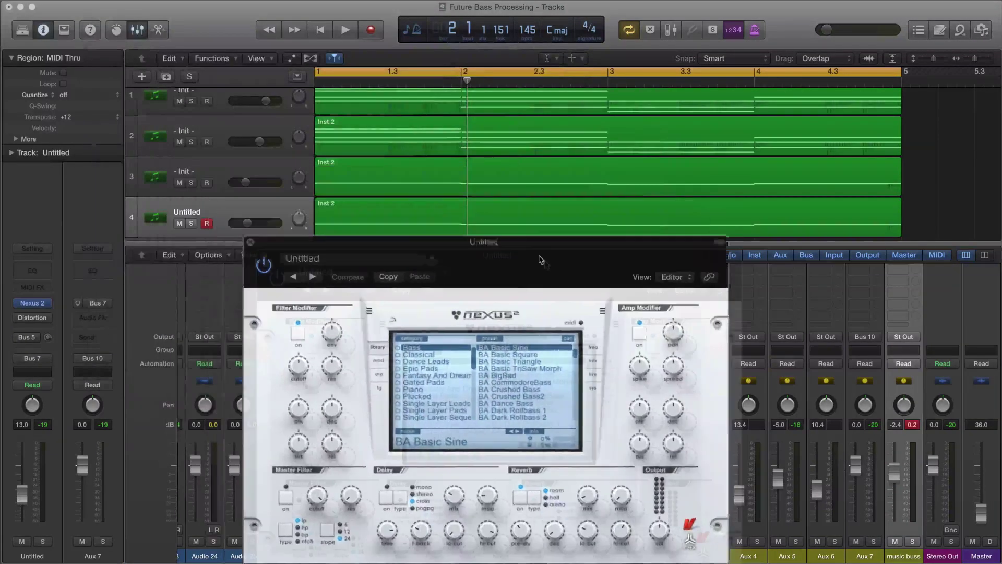
{"action": "scroll", "coordinate": [423, 188], "scroll_direction": "down", "scroll_amount": 1}
{"action": "left_click", "coordinate": [192, 209]}
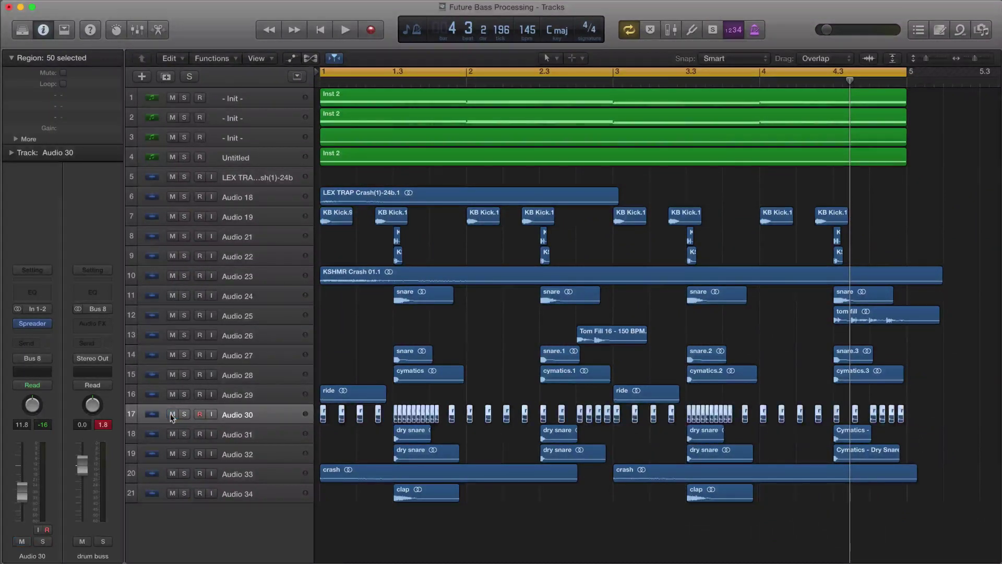
- Select the Audio 18 crash track, then return to the instrument tracks with the mixer
{"action": "left_click", "coordinate": [249, 198]}
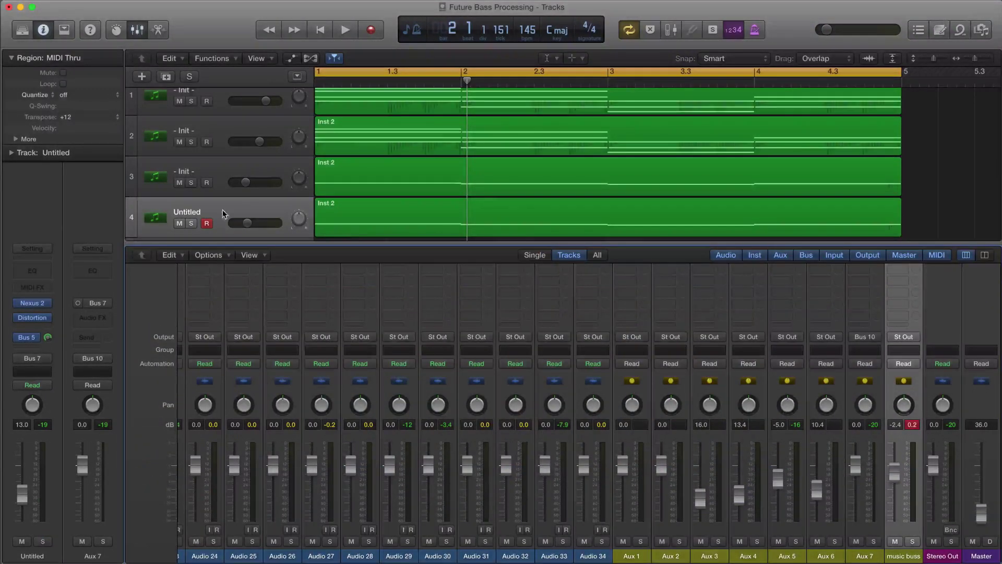
{"action": "mouse_move", "coordinate": [33, 316]}
{"action": "left_click", "coordinate": [19, 337]}
- Reopen the Nexus 2 synth window and solo the Untitled track
{"action": "left_click", "coordinate": [32, 303]}
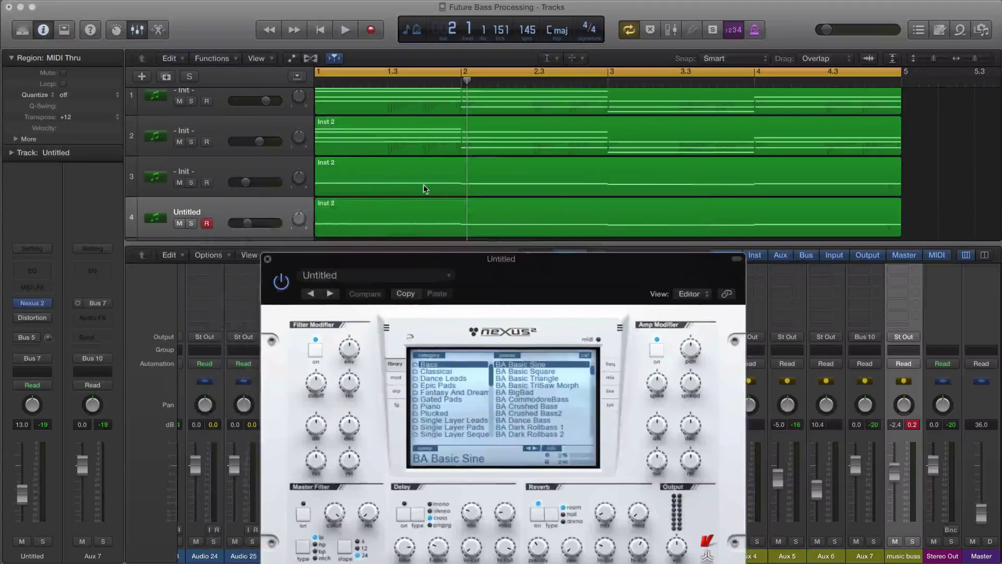
{"action": "scroll", "coordinate": [358, 190], "scroll_direction": "down", "scroll_amount": 1}
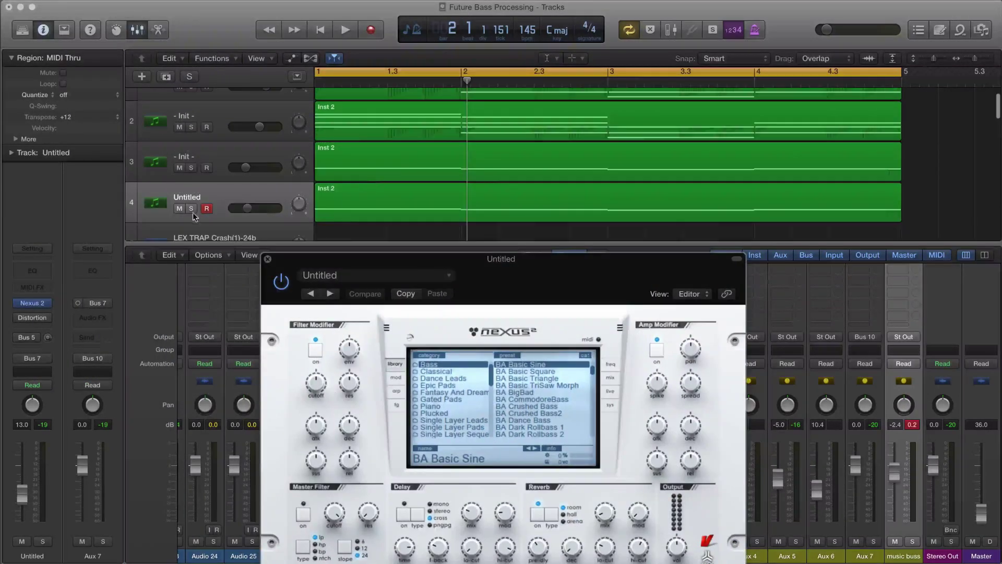
{"action": "left_click", "coordinate": [191, 210]}
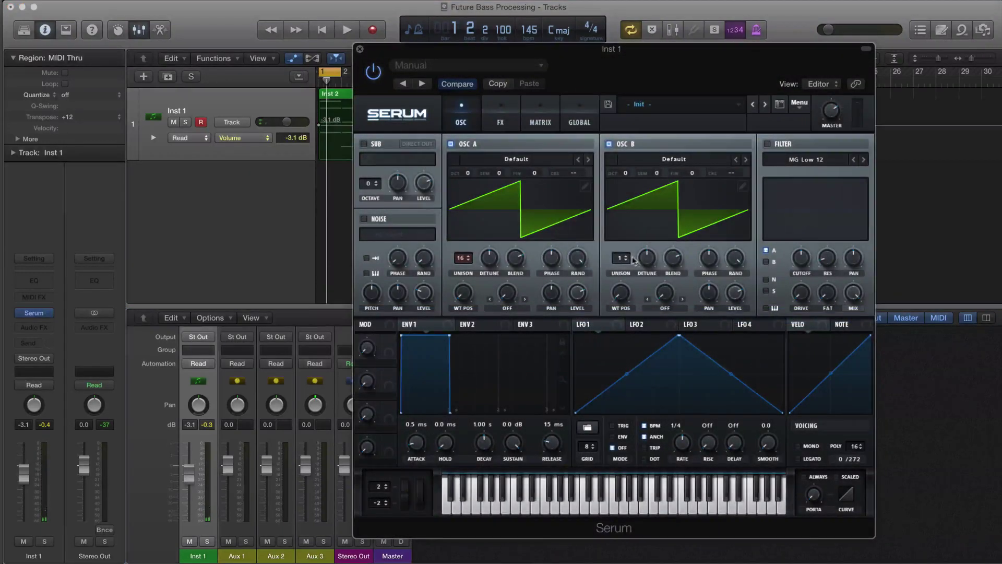
- Start, stop and restart playback to hear the Serum sound on Inst 1
{"action": "key", "text": "space"}
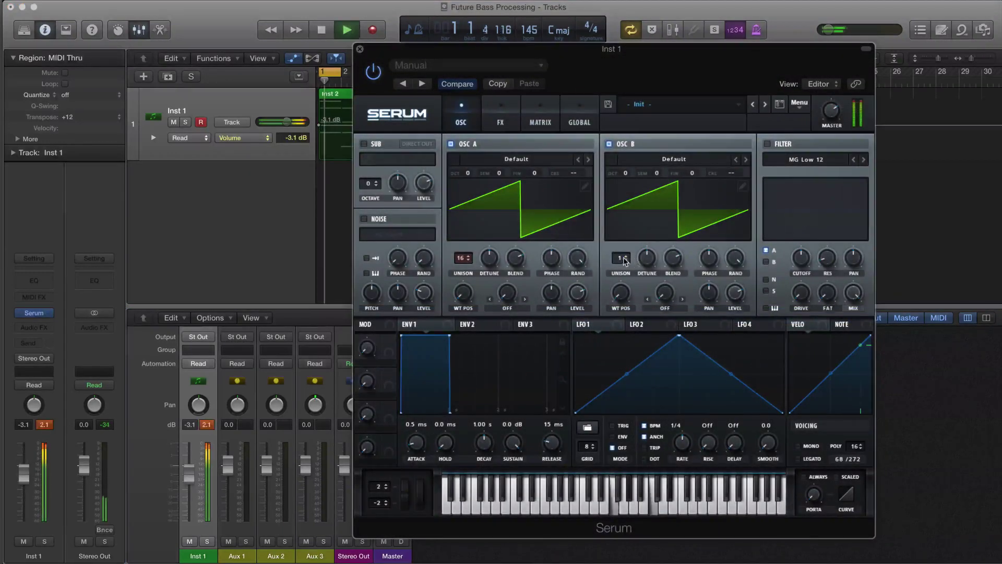
{"action": "key", "text": "space"}
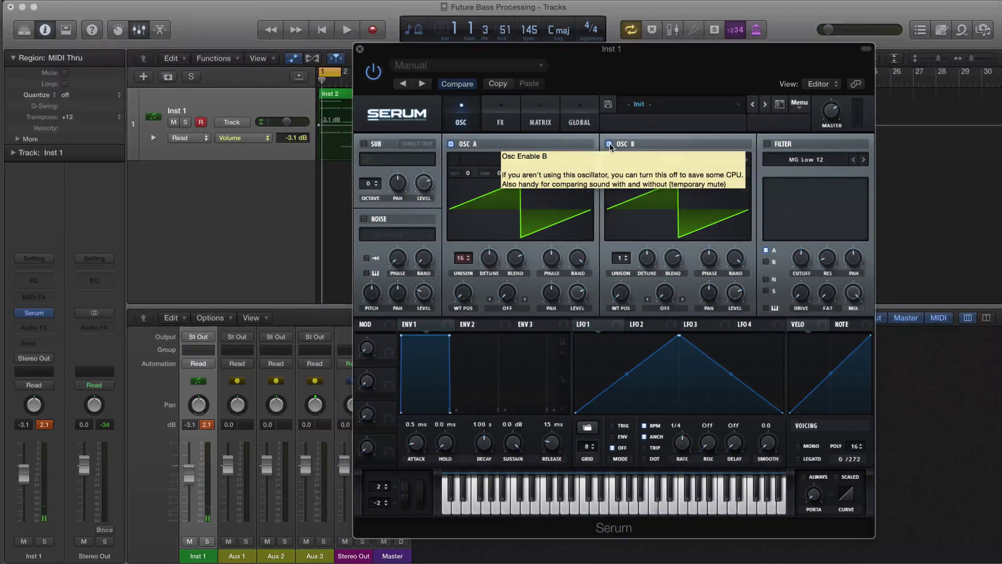
{"action": "key", "text": "space"}
- Toggle Serum's oscillator B off and on repeatedly to compare the sound
{"action": "left_click", "coordinate": [609, 144]}
{"action": "left_click", "coordinate": [609, 144]}
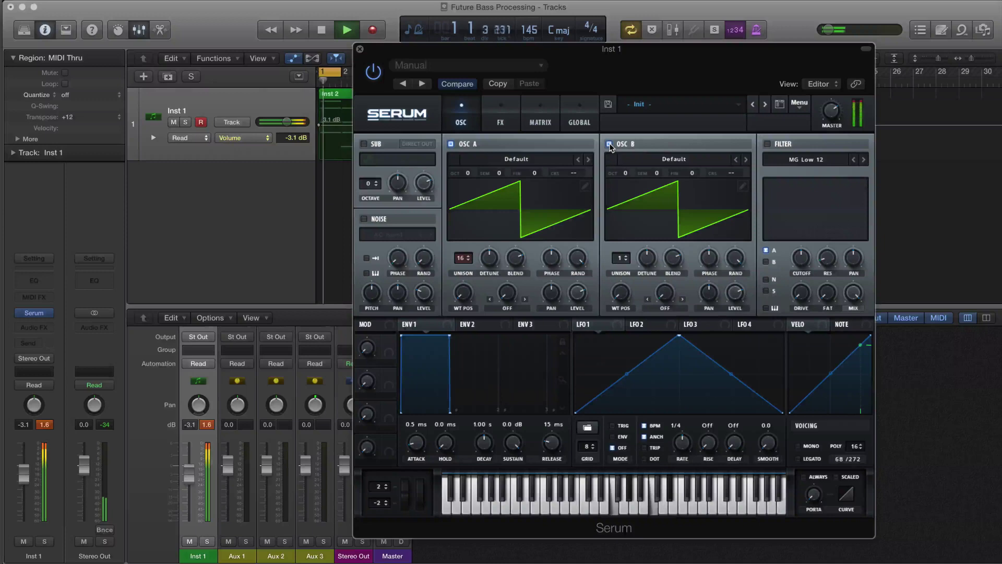
{"action": "left_click", "coordinate": [609, 144]}
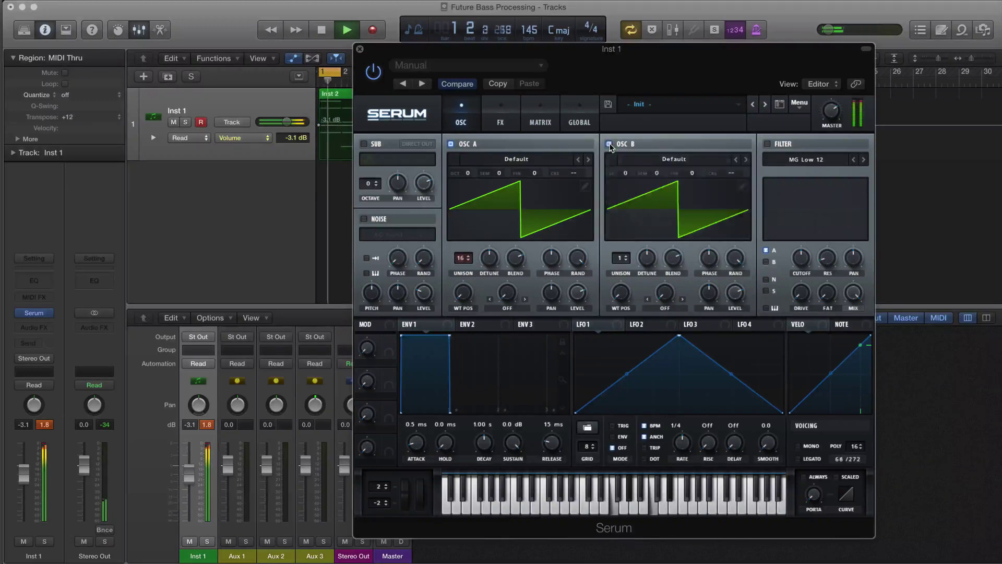